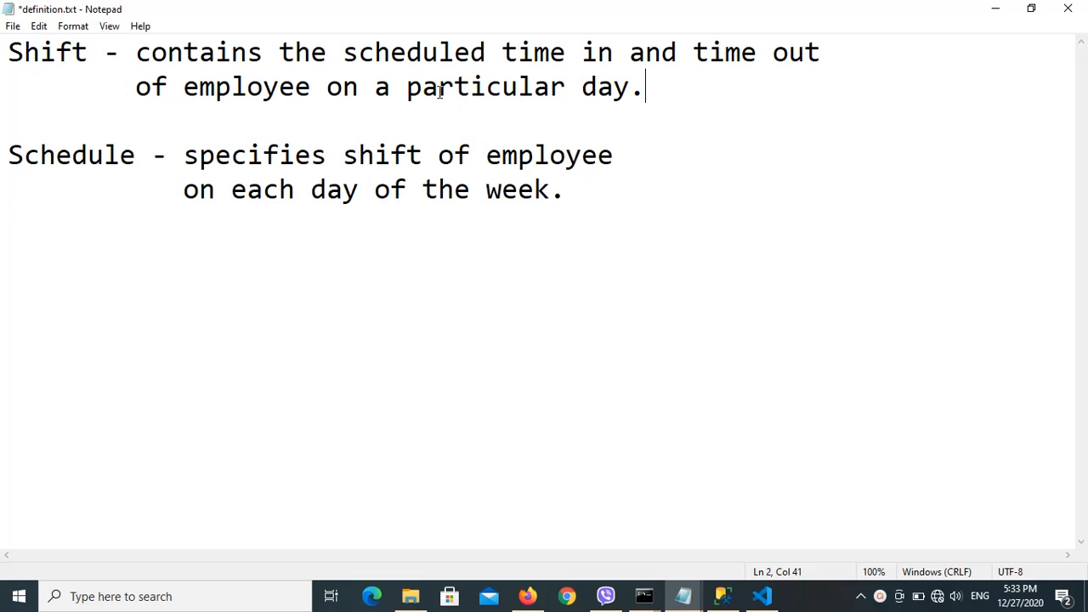
Examine the definitions of Shift and Schedule in the open text file.
drag(438, 87, 534, 87)
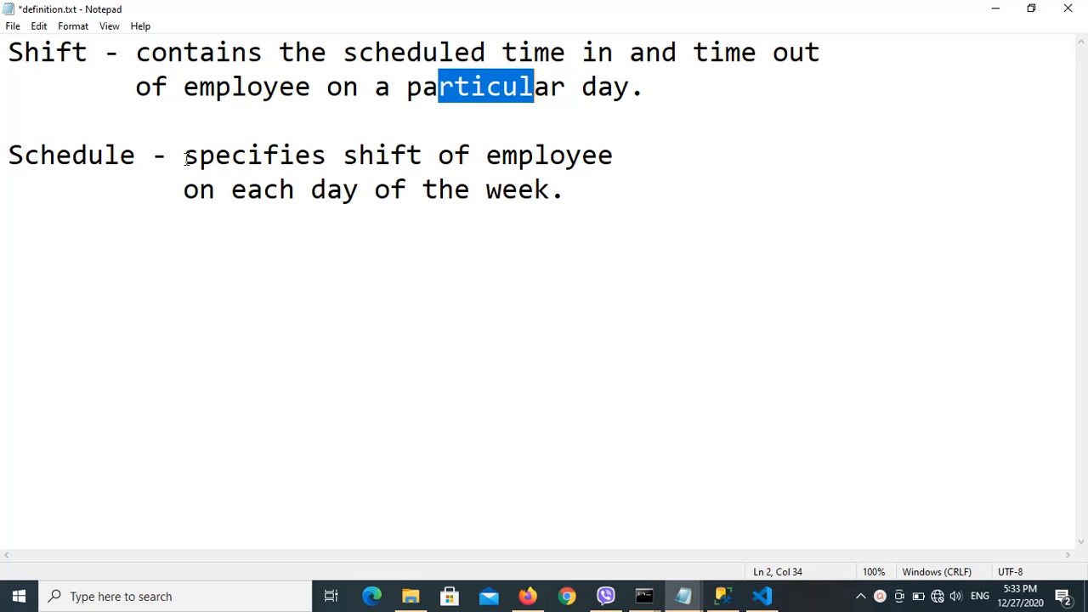
click(120, 155)
drag(344, 157, 407, 158)
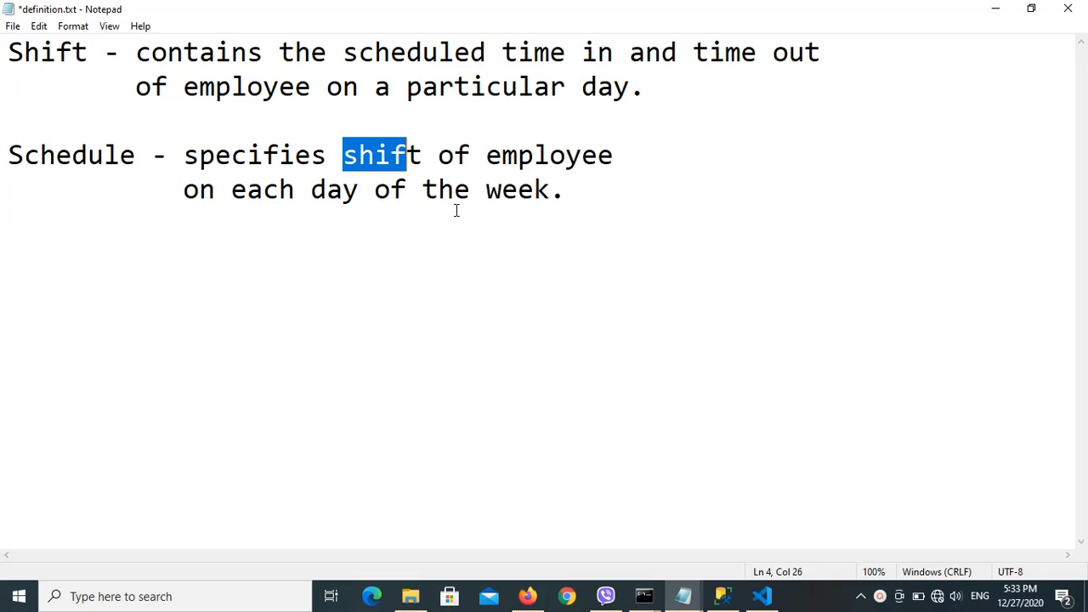
drag(493, 197, 534, 197)
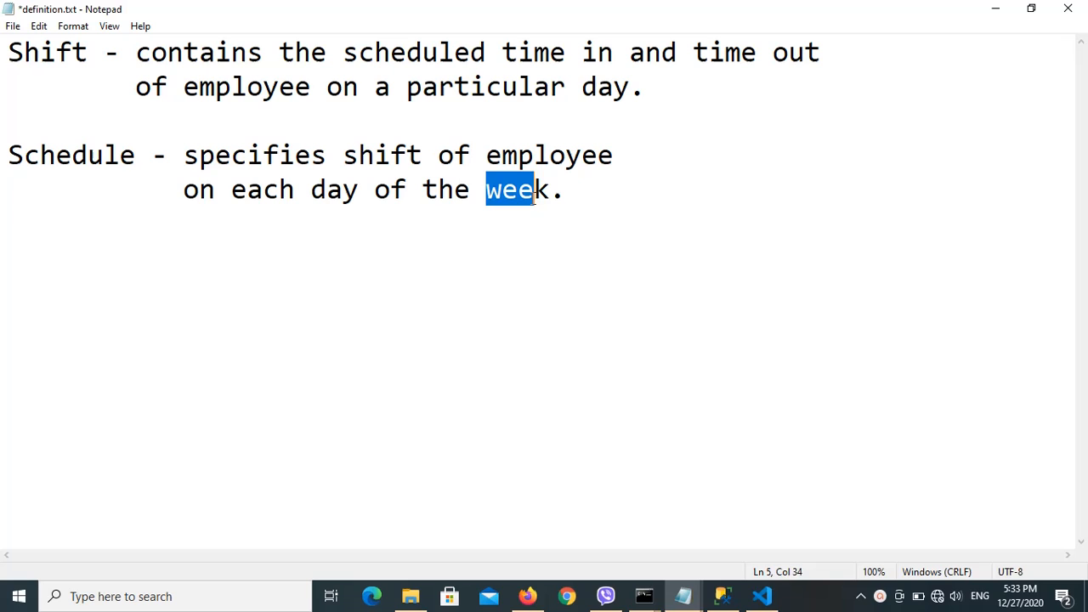
click(612, 242)
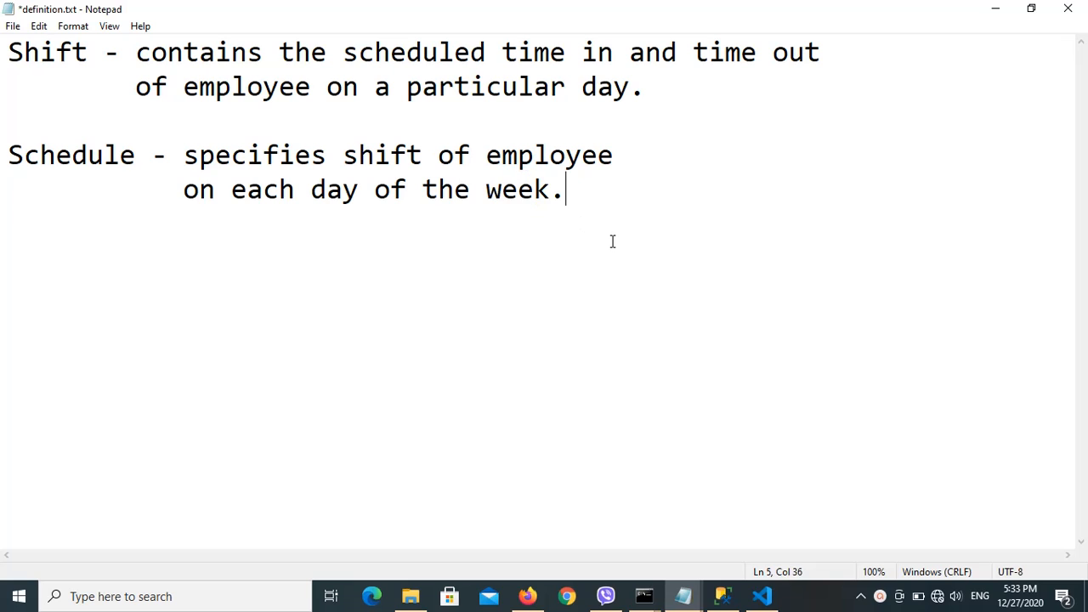
click(993, 11)
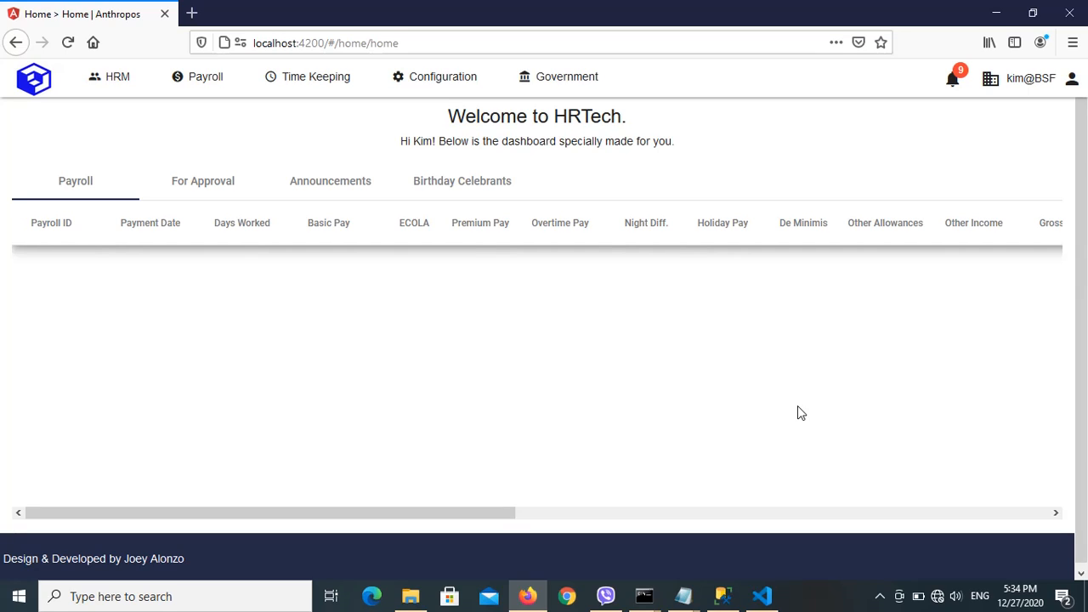
Start a new shift record in the Shift settings and enter "normal" as its description.
click(361, 83)
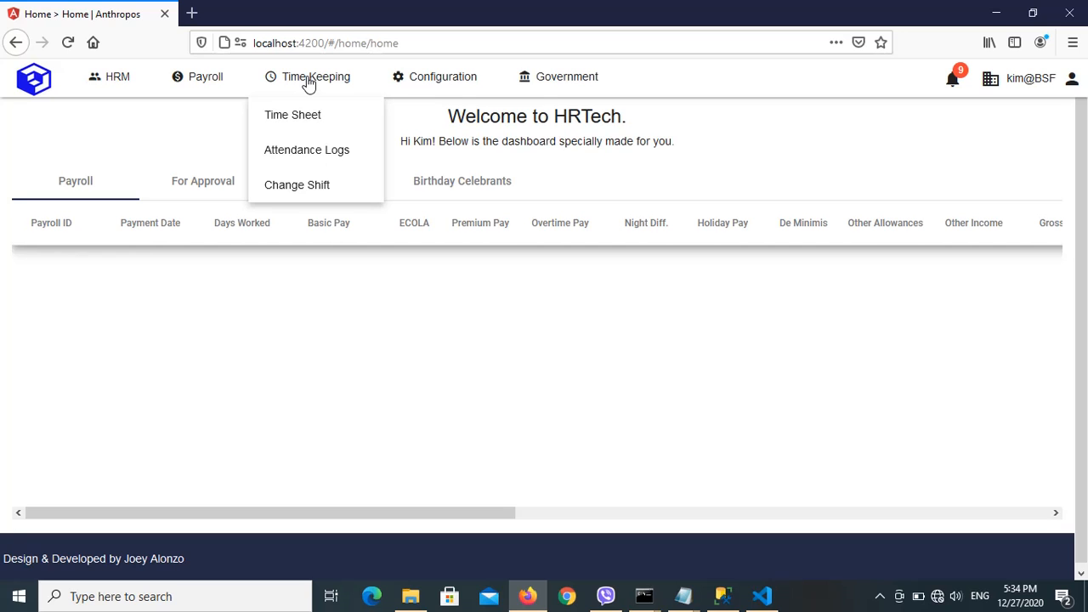
click(439, 92)
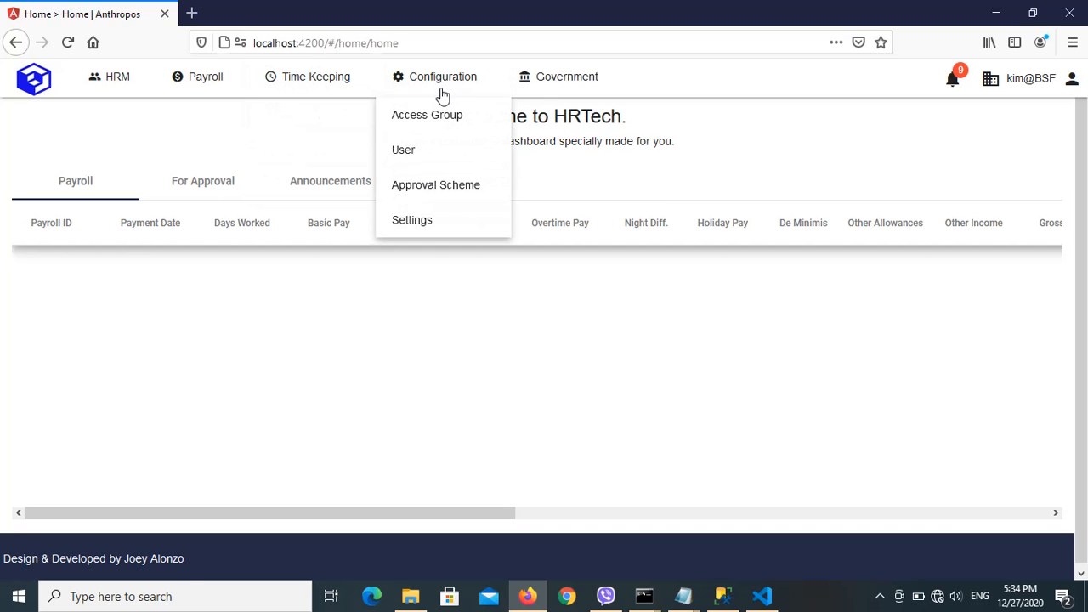
click(412, 225)
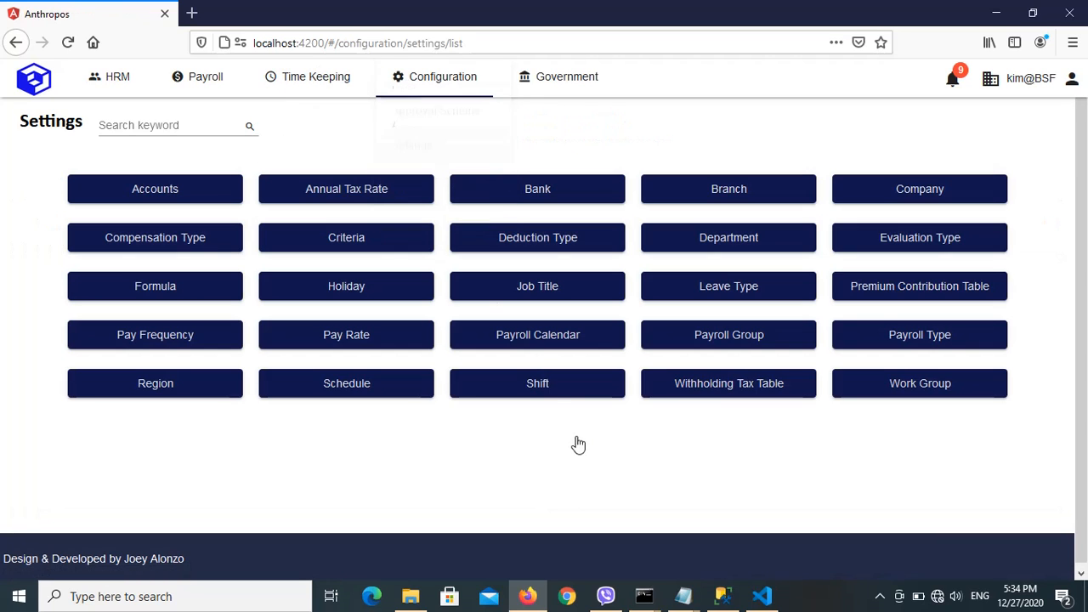
click(553, 388)
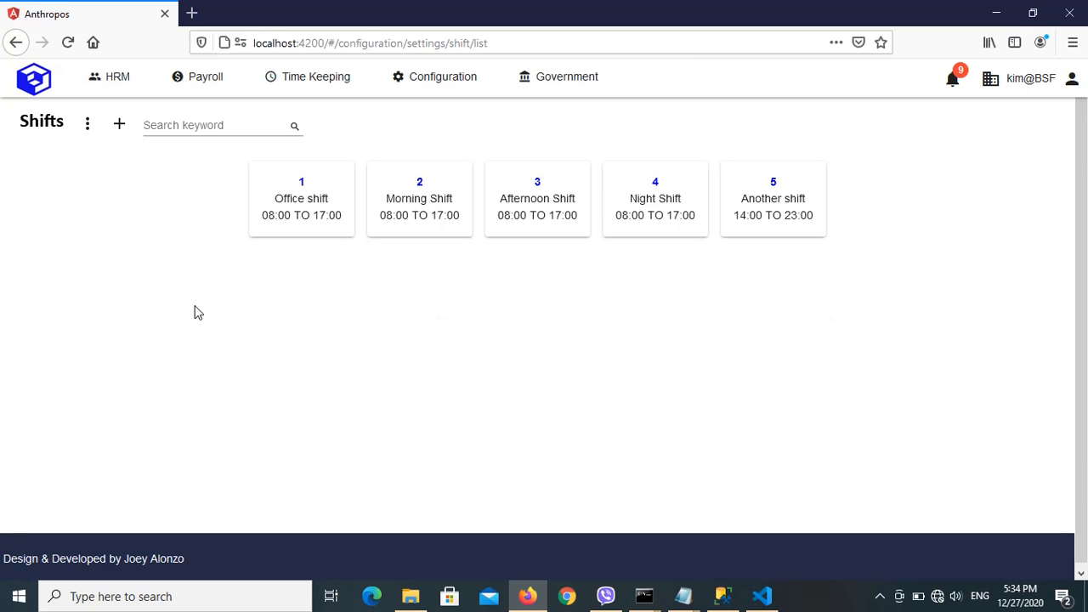
click(119, 126)
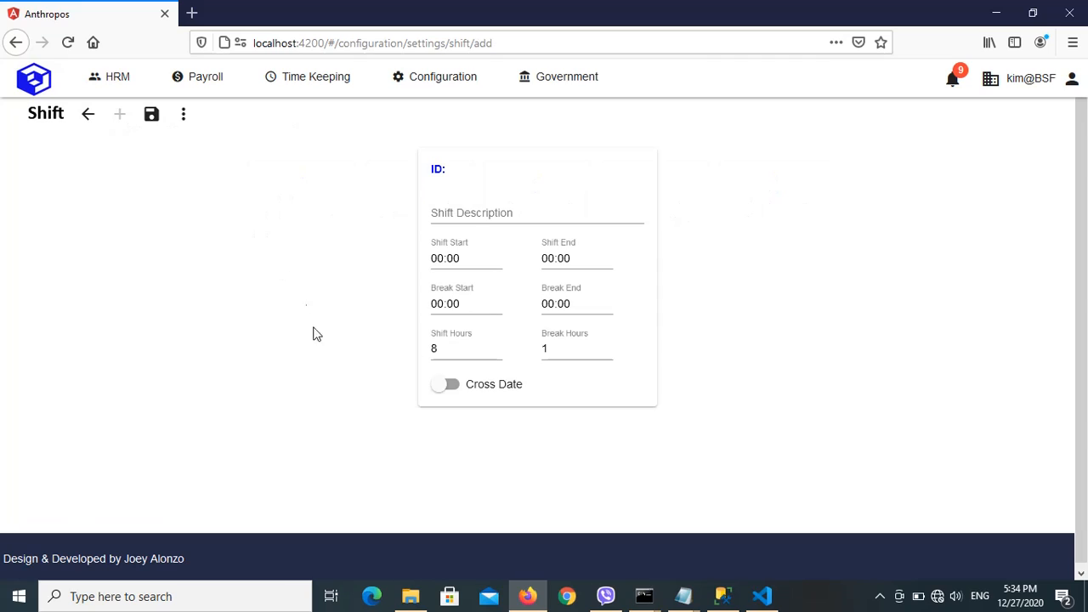
click(457, 211)
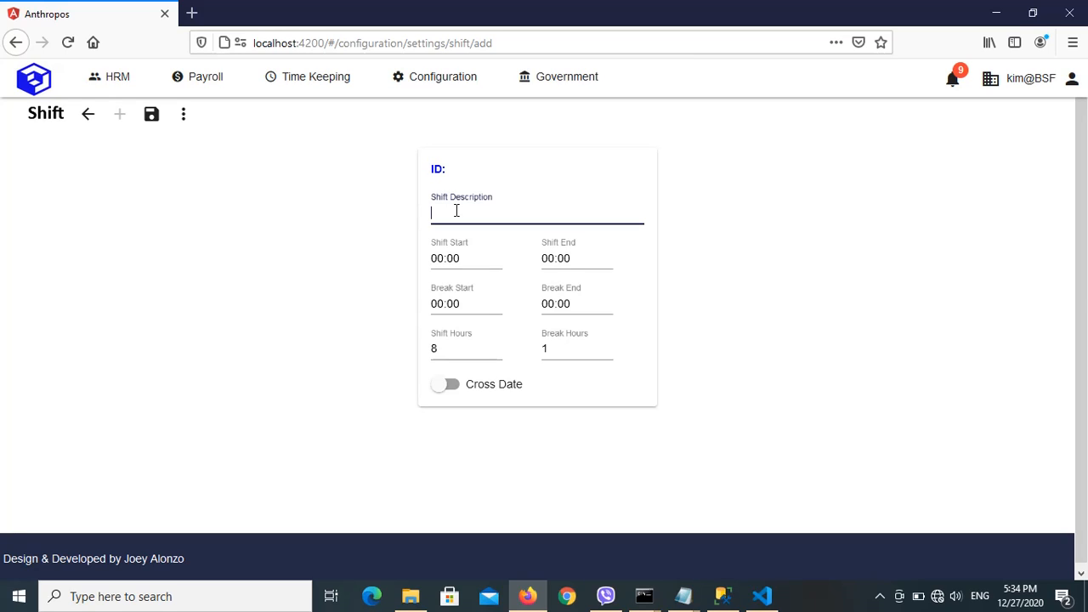
text(normal)
Set the new shift's start to 08:00 and its end to 17:00.
click(436, 258)
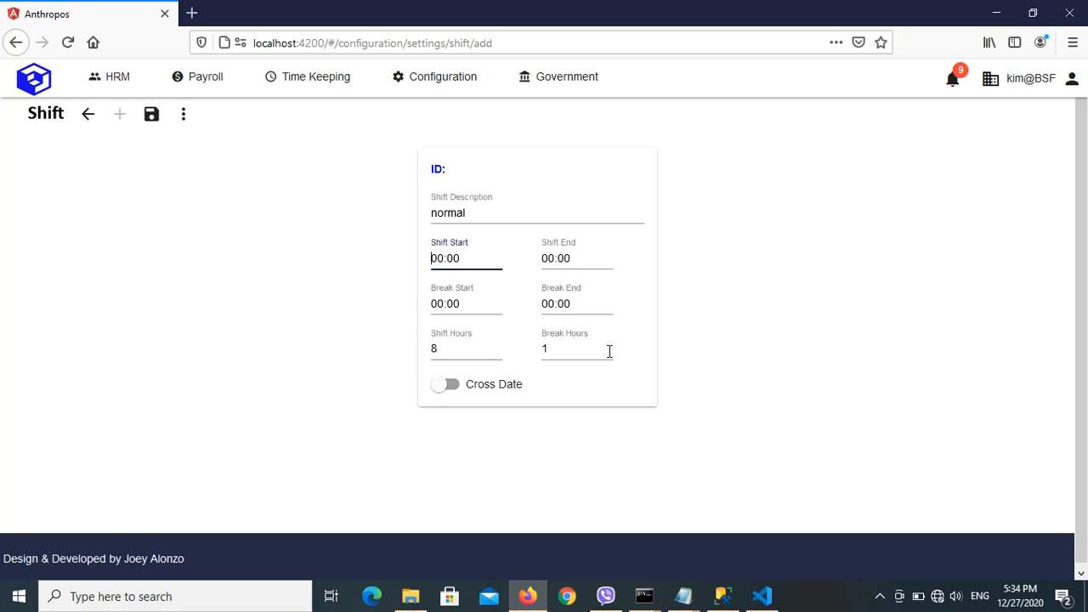
text(08)
key(Delete)
key(Delete)
key(Right)
key(Right)
click(543, 260)
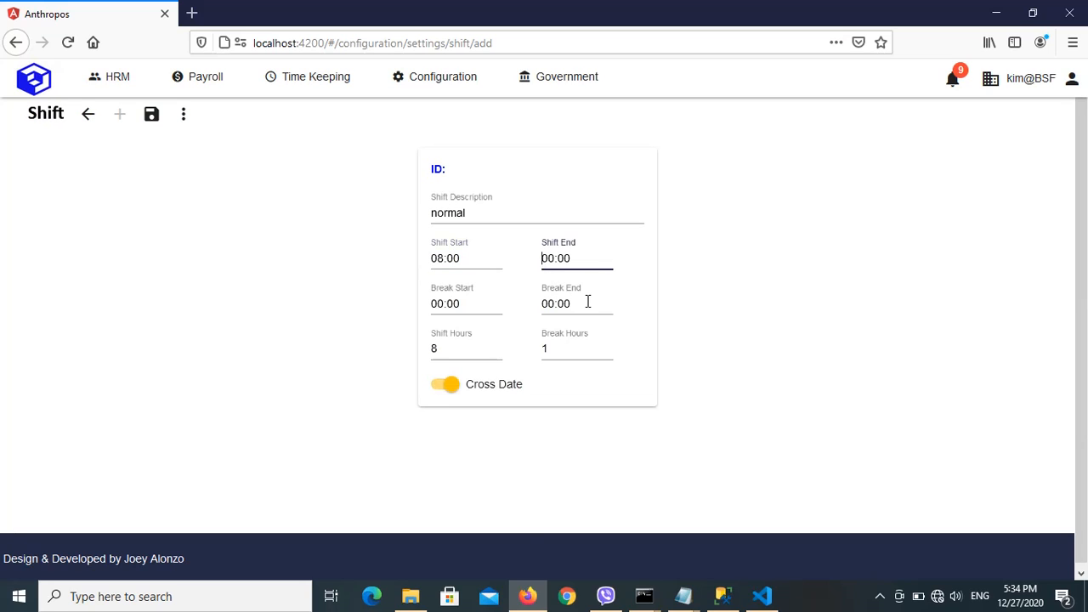
key(Delete)
key(Delete)
text(17)
Set the shift's break start to 12:00 and break end to 13:00.
click(435, 310)
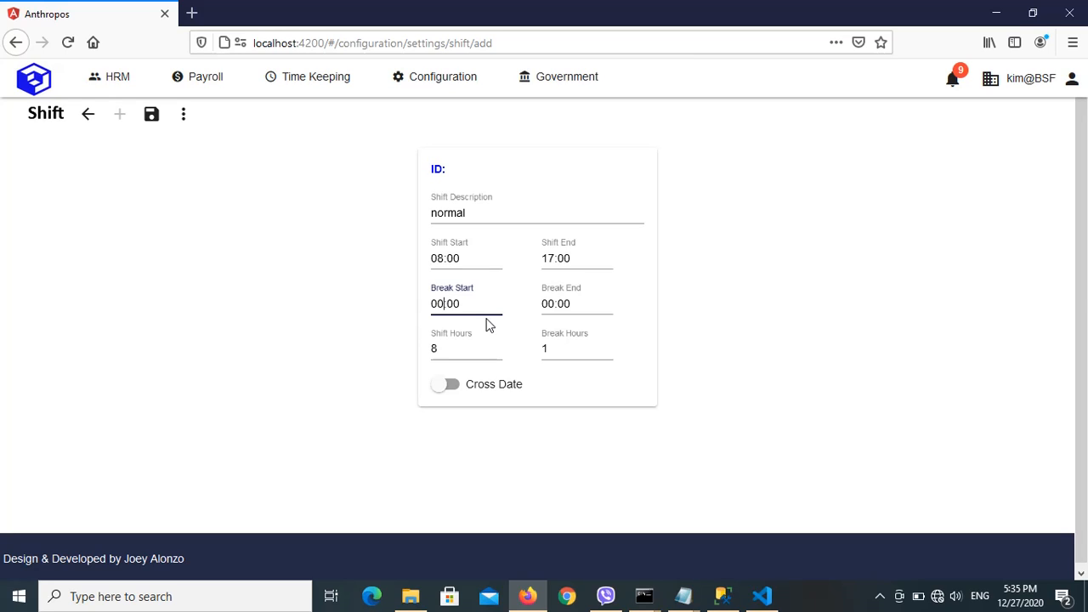
key(BackSpace)
text(2)
key(BackSpace)
key(BackSpace)
text(12)
click(547, 306)
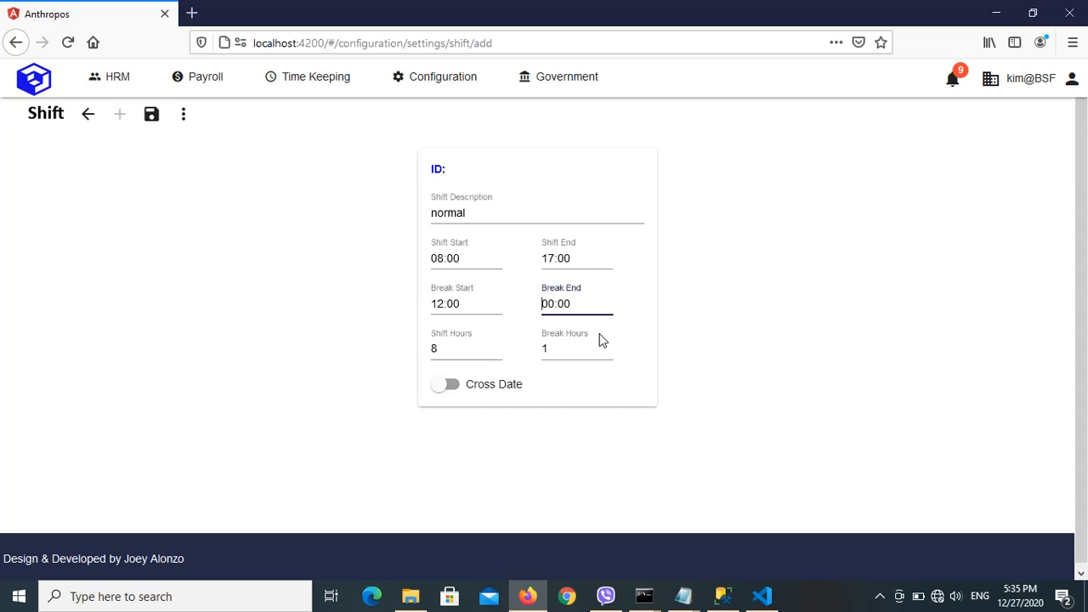
key(BackSpace)
key(BackSpace)
text(13)
Switch the shift's Cross Date option on and back off.
click(484, 342)
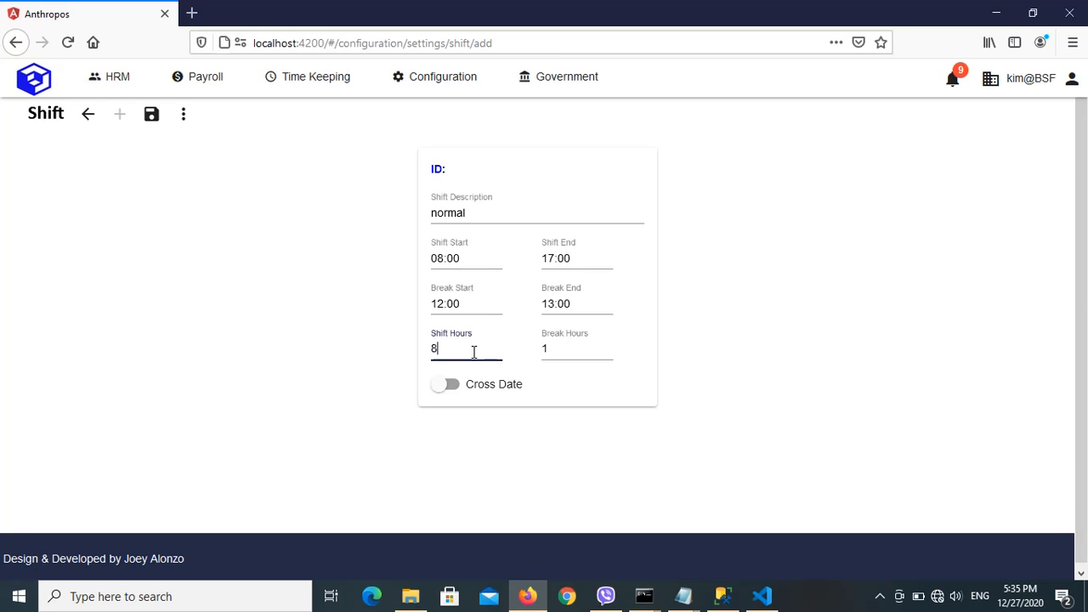
click(564, 349)
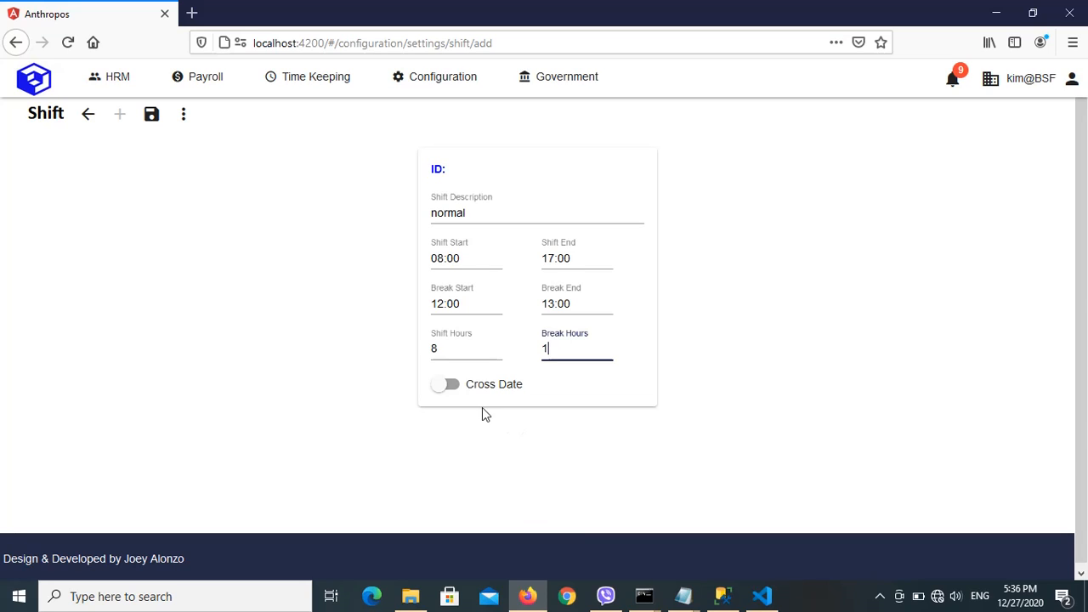
click(457, 387)
click(433, 384)
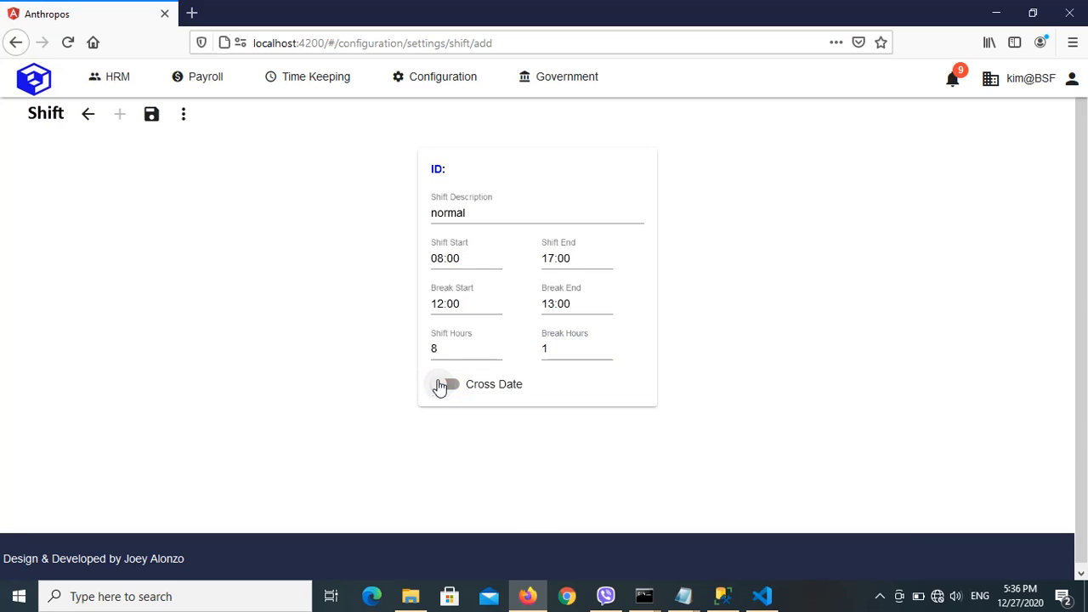
Change the shift to run overnight, with shift start 22:00 and shift end 06:00.
click(545, 259)
click(446, 257)
key(BackSpace)
key(BackSpace)
text(22)
click(550, 257)
text(06)
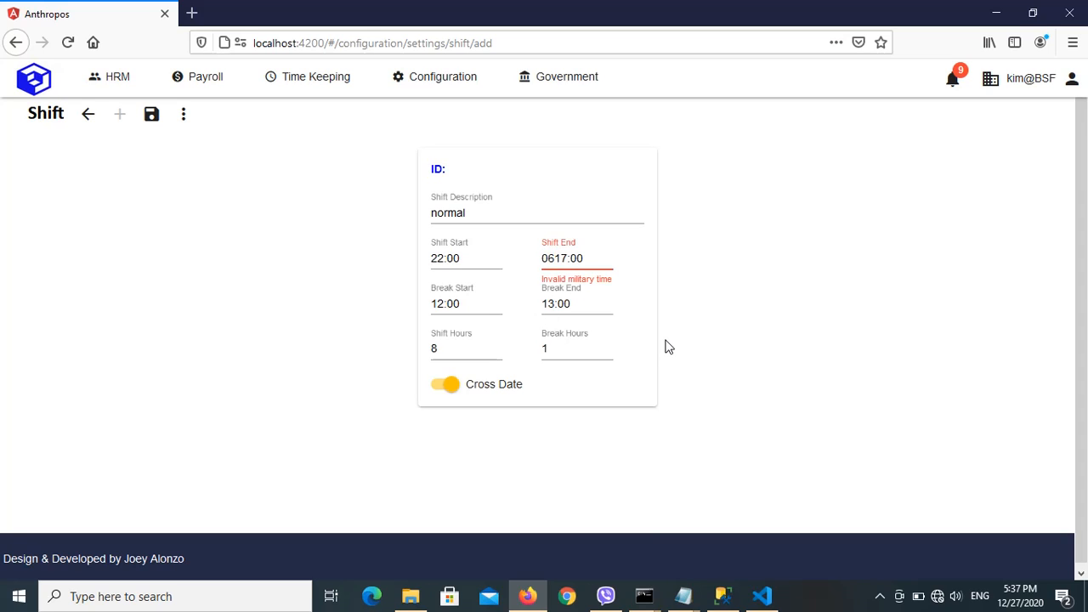
key(Delete)
key(Delete)
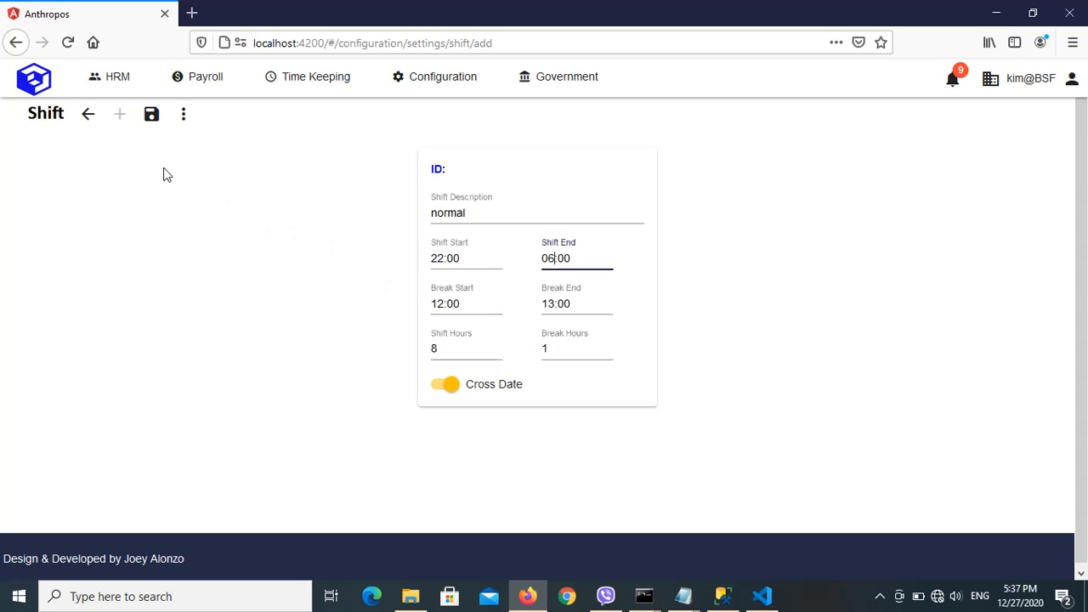
Save the new shift record and return to the list of shifts.
click(151, 119)
click(657, 107)
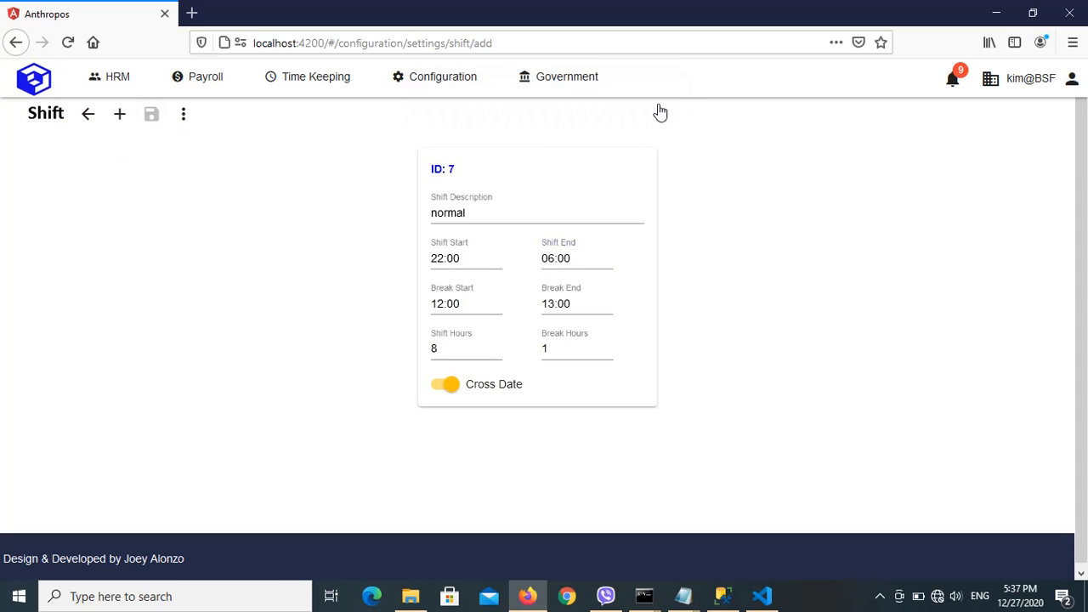
click(89, 114)
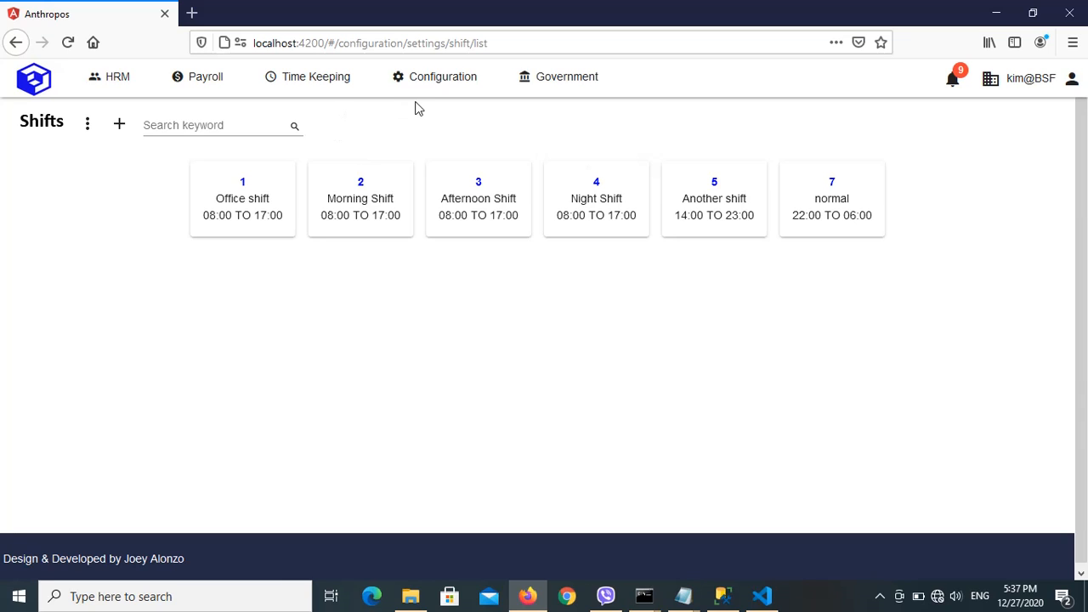
Open the Schedule settings from the configuration and start a new schedule record.
click(432, 89)
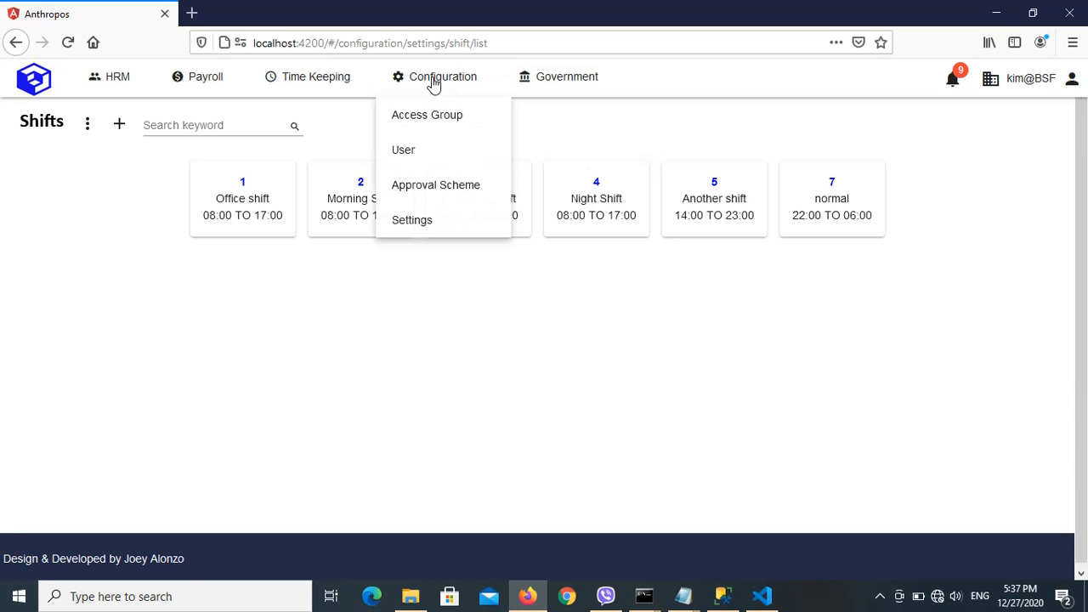
click(417, 223)
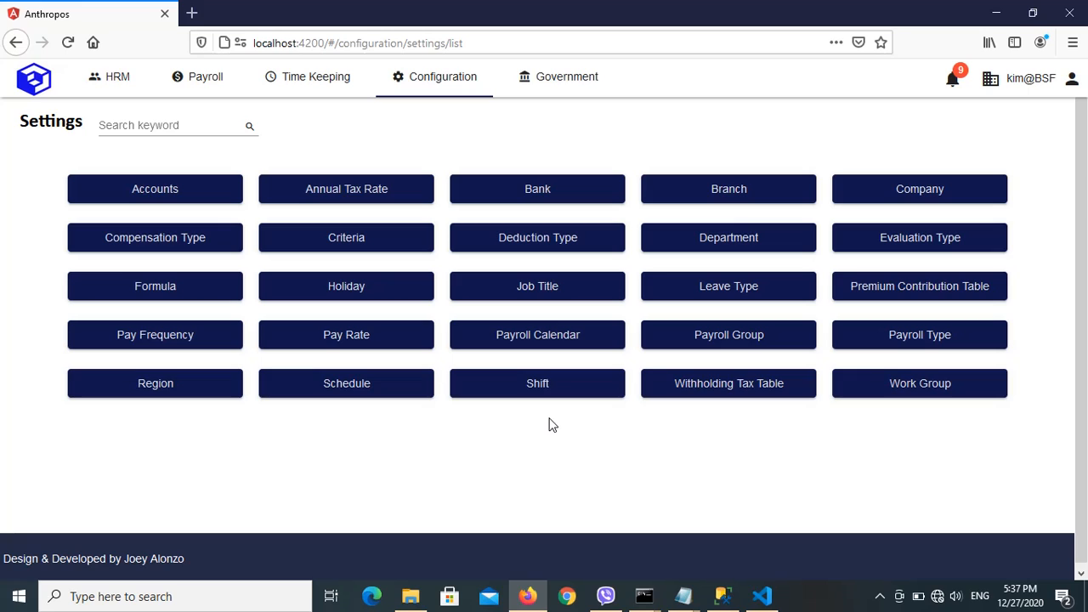
click(389, 384)
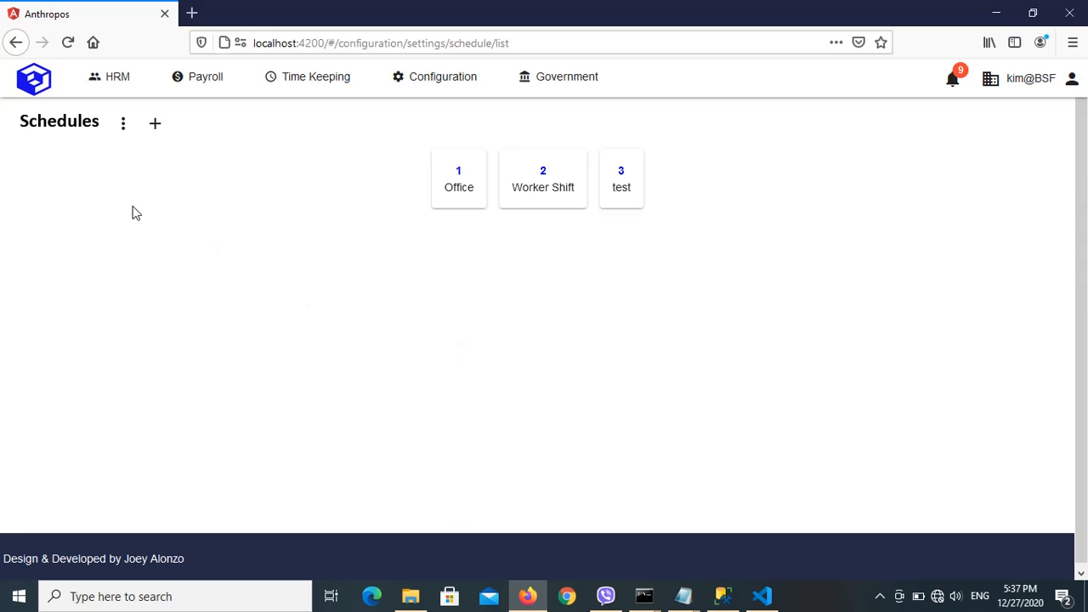
click(155, 128)
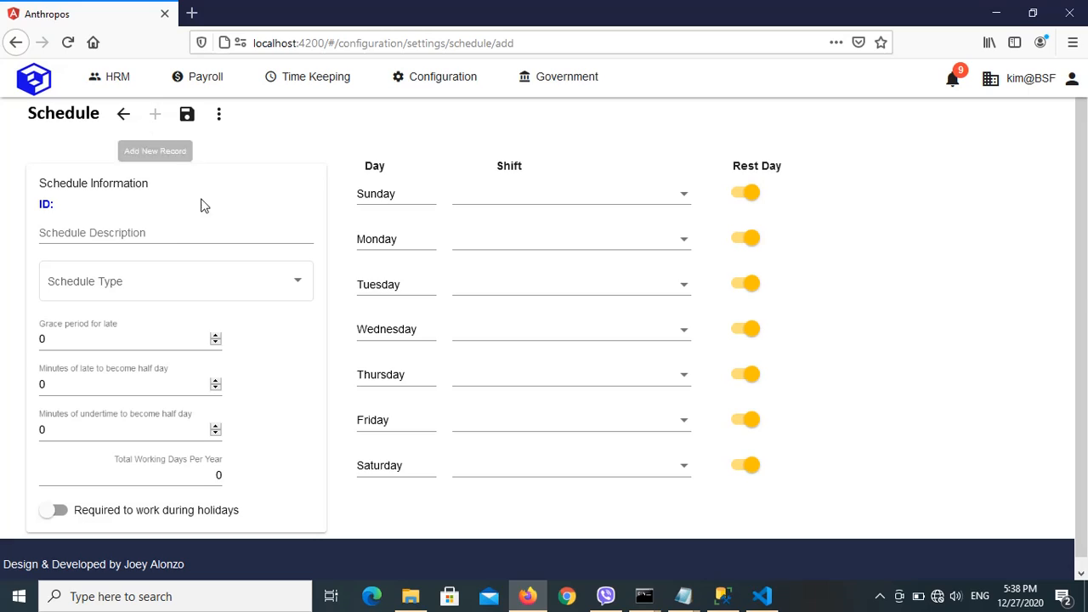
Enter "Normal" as the schedule description and choose Normal as the schedule type.
click(160, 230)
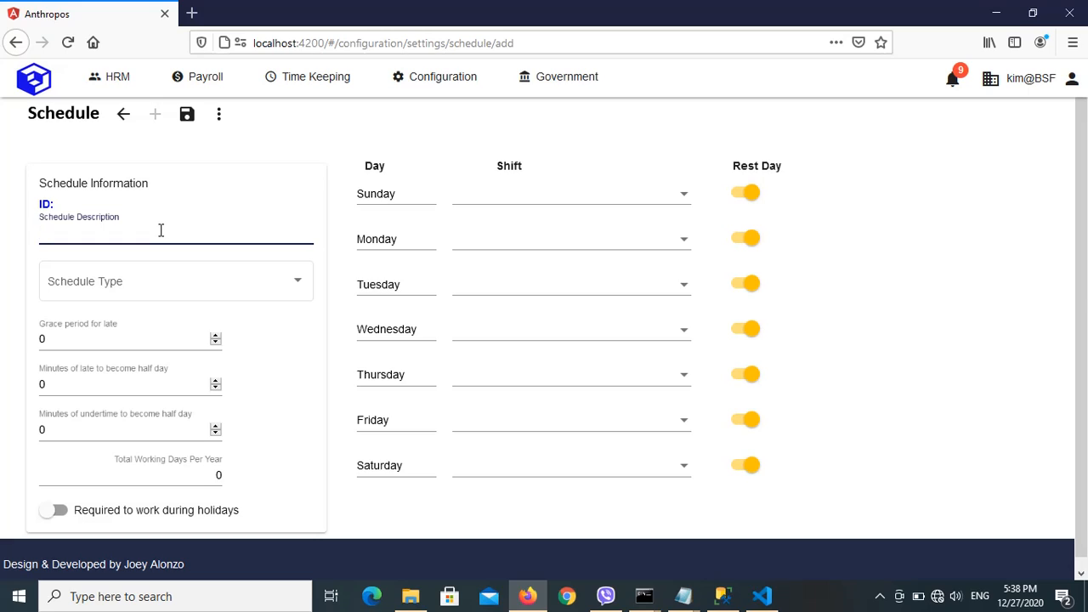
text(Normal)
click(308, 292)
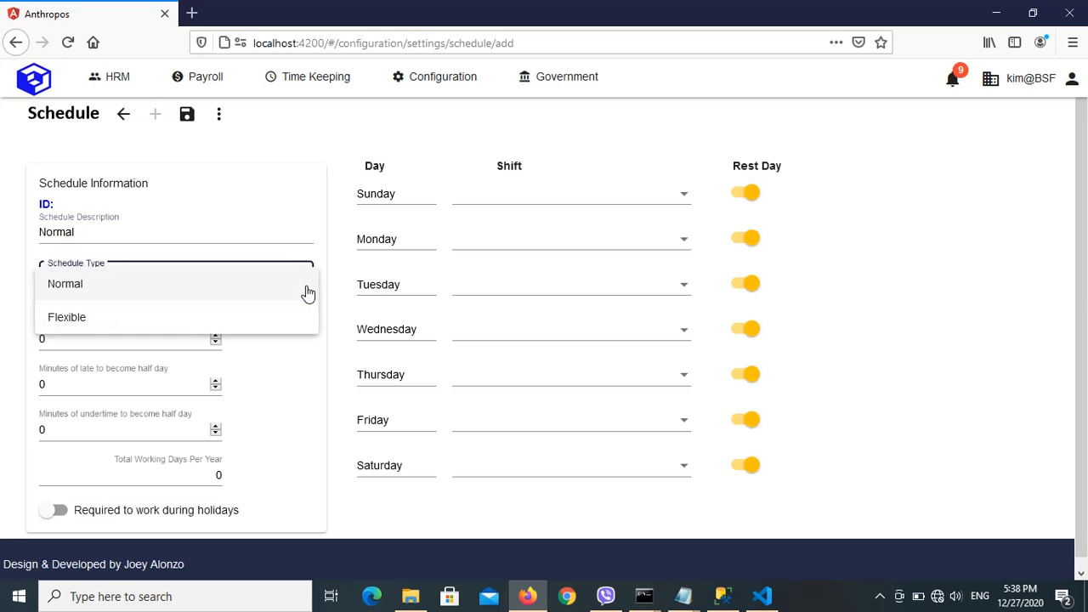
click(93, 292)
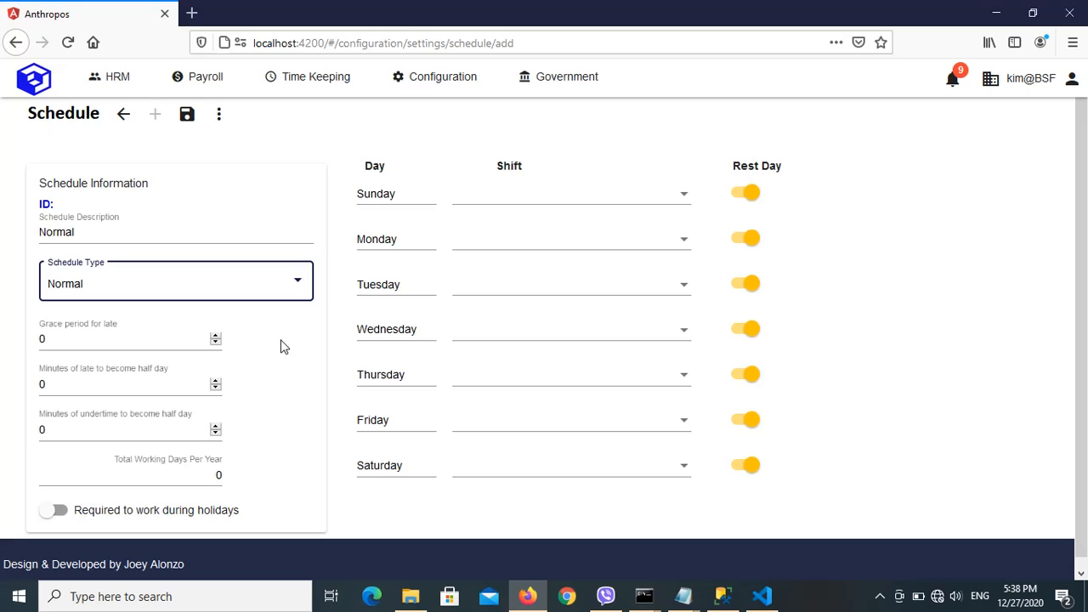
Set the grace period for late to 10 and the minutes of late to become half day to 180.
click(72, 337)
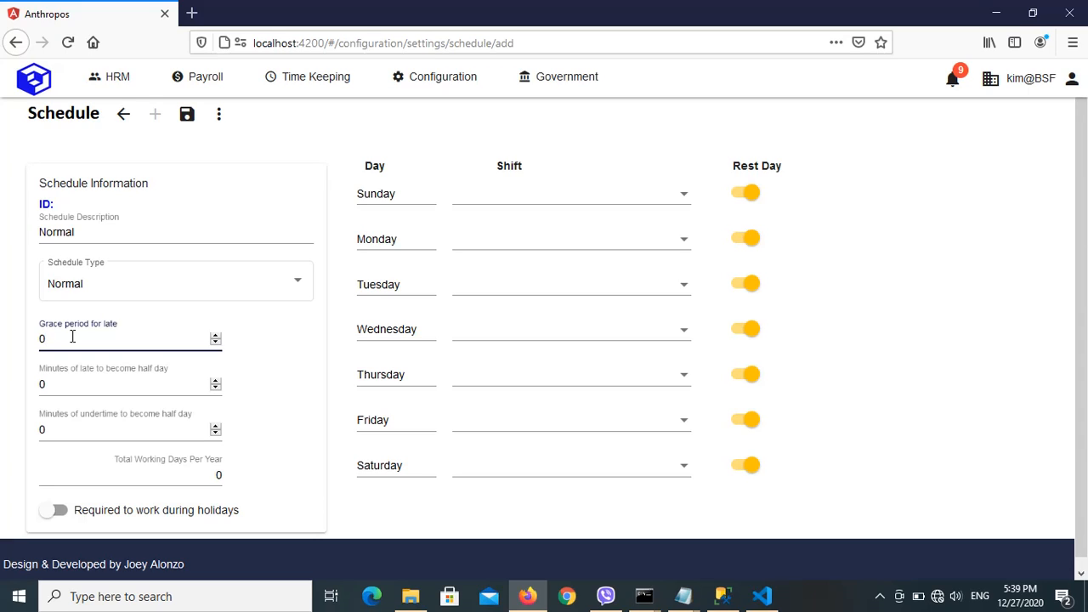
key(BackSpace)
text(10)
click(76, 387)
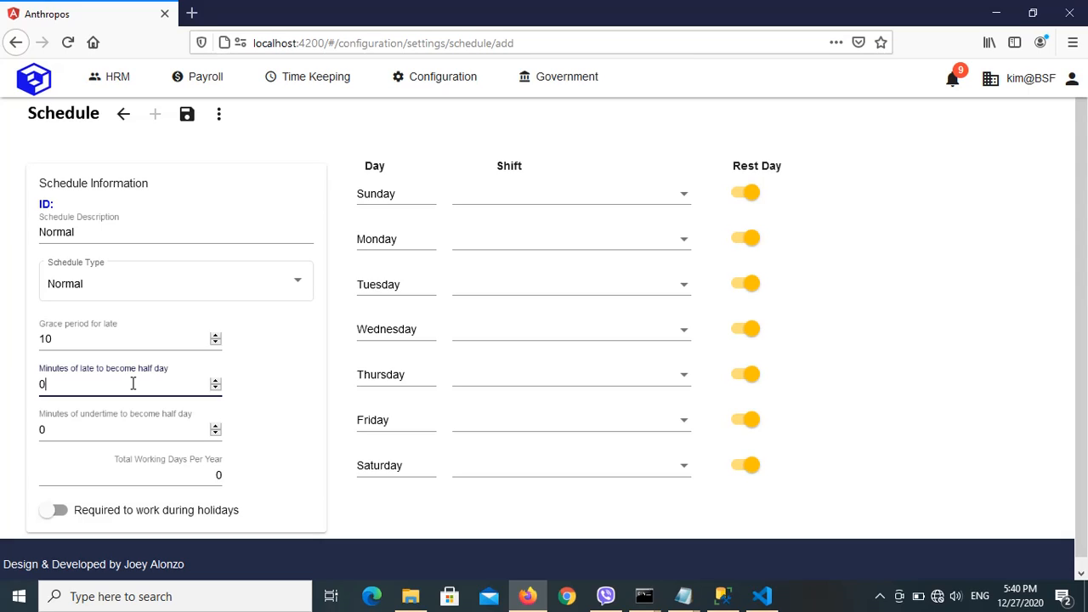
key(BackSpace)
text(180)
Set the schedule's minutes of undertime to become half day to 180.
click(80, 431)
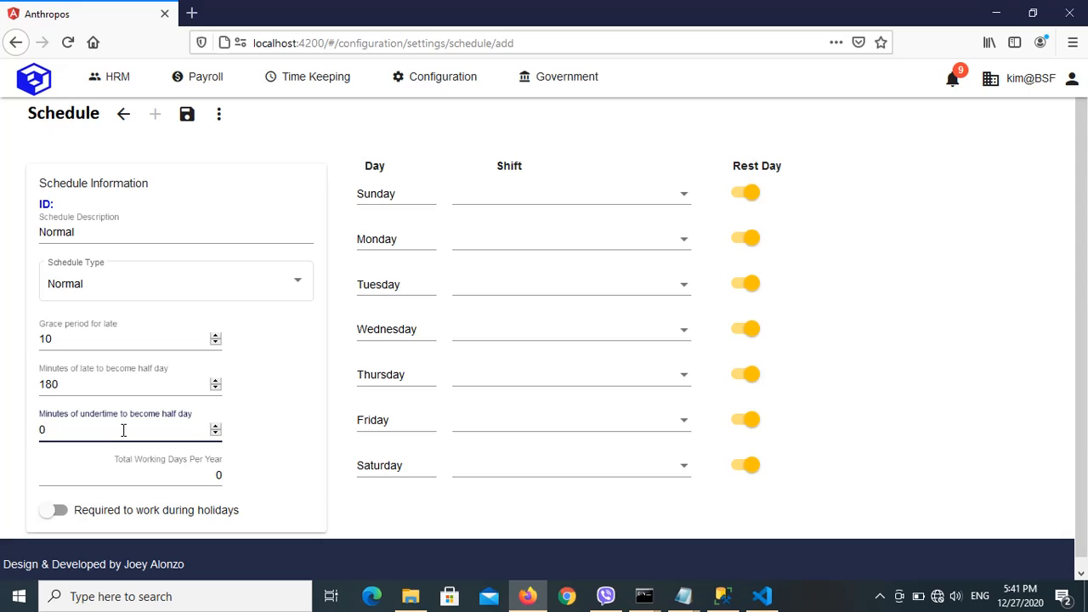
key(BackSpace)
text(180)
click(187, 472)
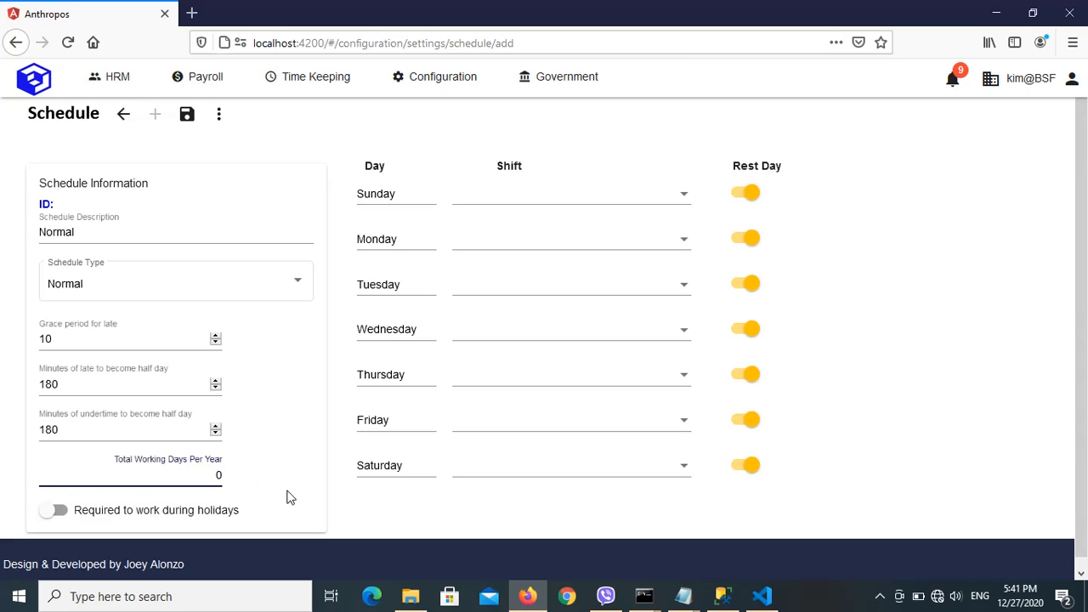
Set the schedule's total working days per year to 313 and leave the requirement to work during holidays off.
key(BackSpace)
text(313)
click(68, 517)
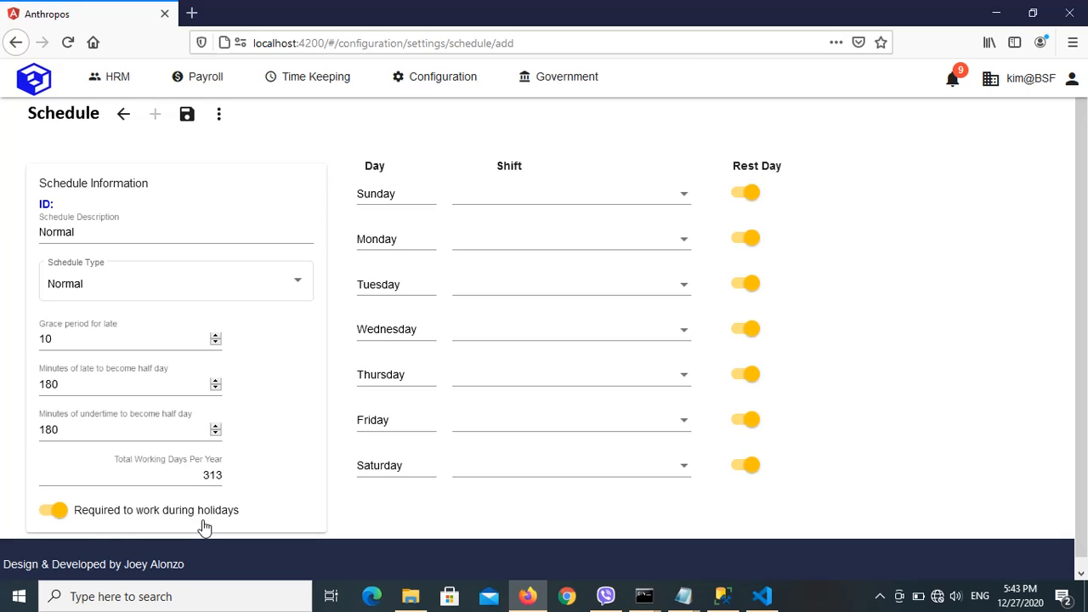
click(41, 516)
Assign the Office shift to each day from Sunday through Friday.
click(674, 204)
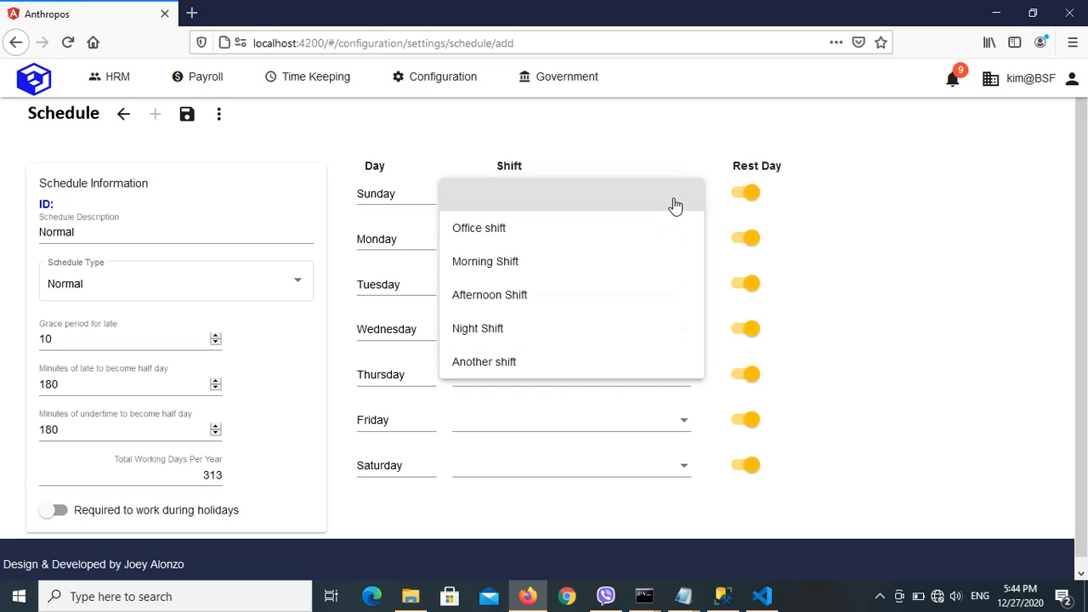
click(522, 232)
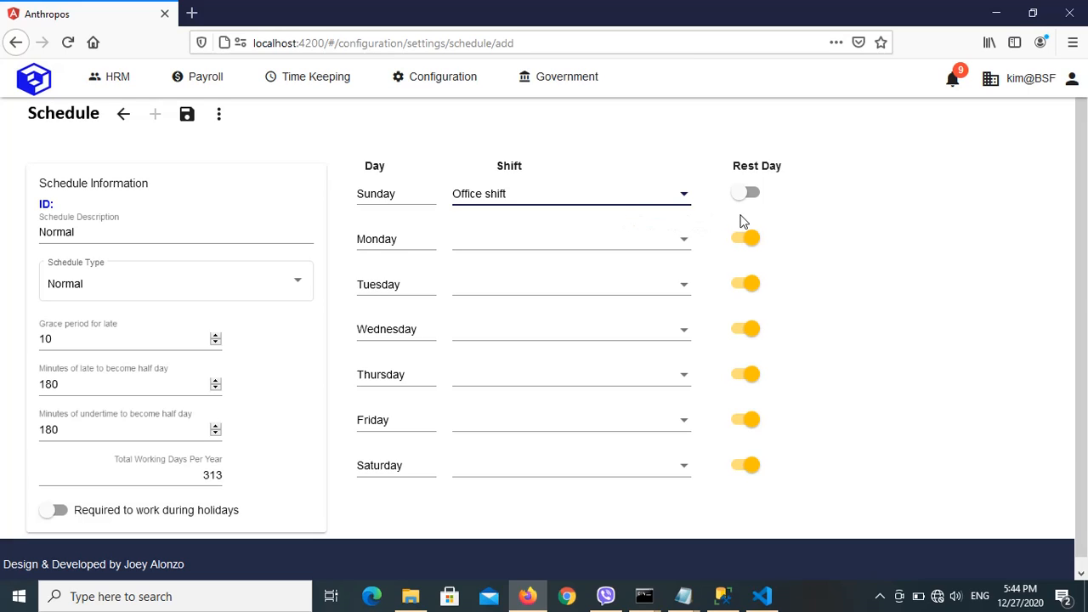
click(688, 246)
click(529, 276)
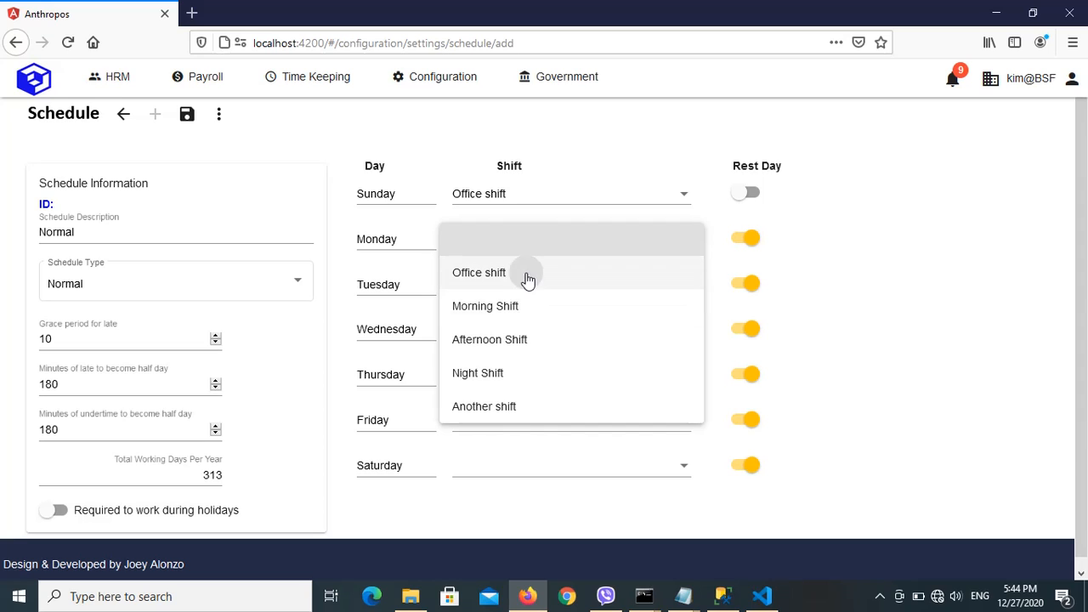
click(545, 294)
click(513, 331)
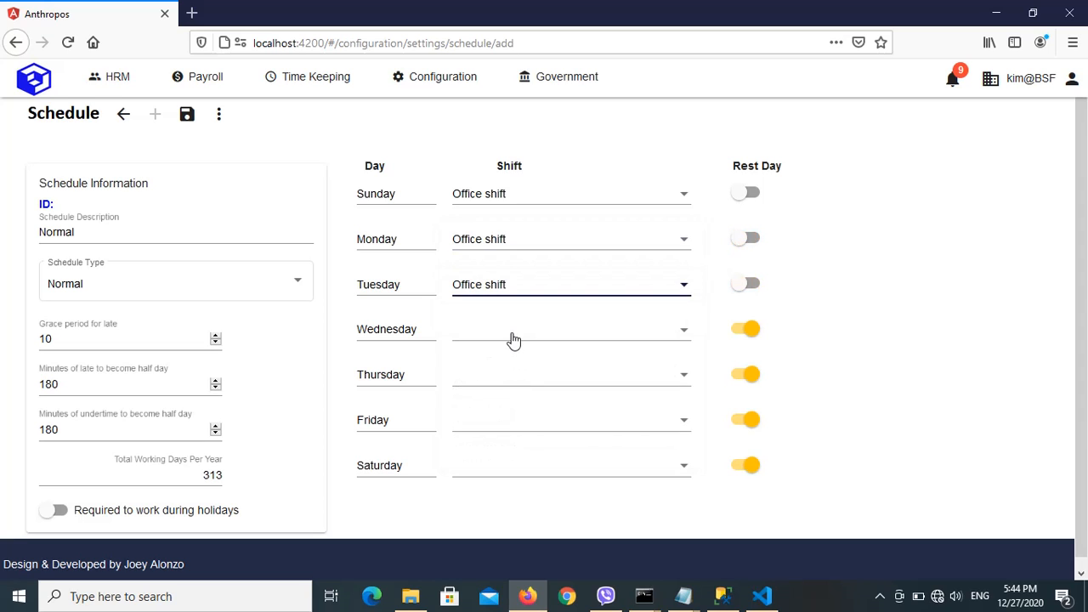
click(513, 338)
click(498, 366)
click(495, 383)
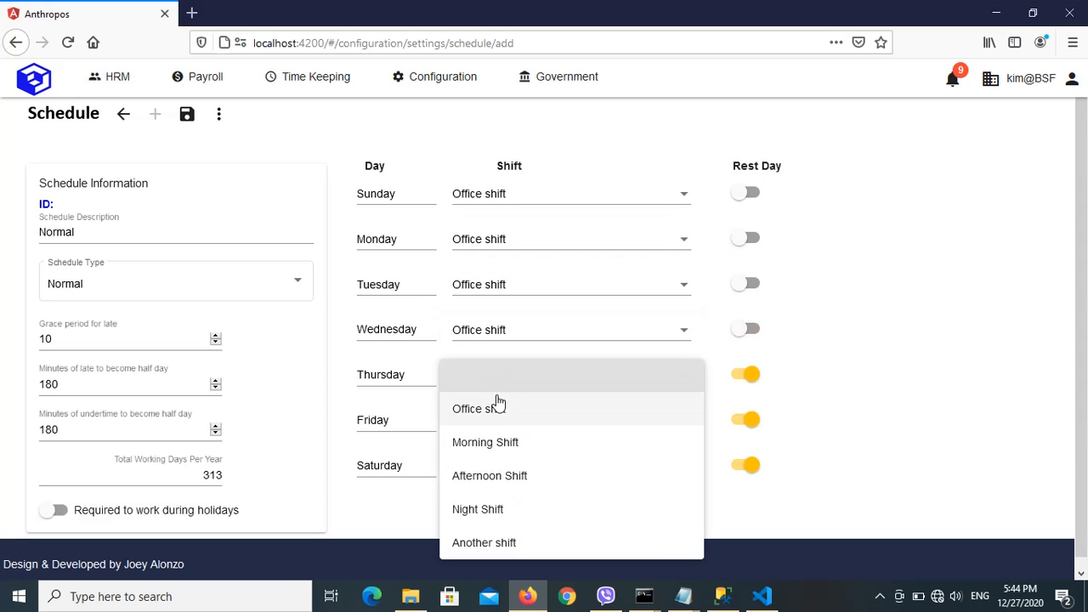
click(497, 406)
click(504, 431)
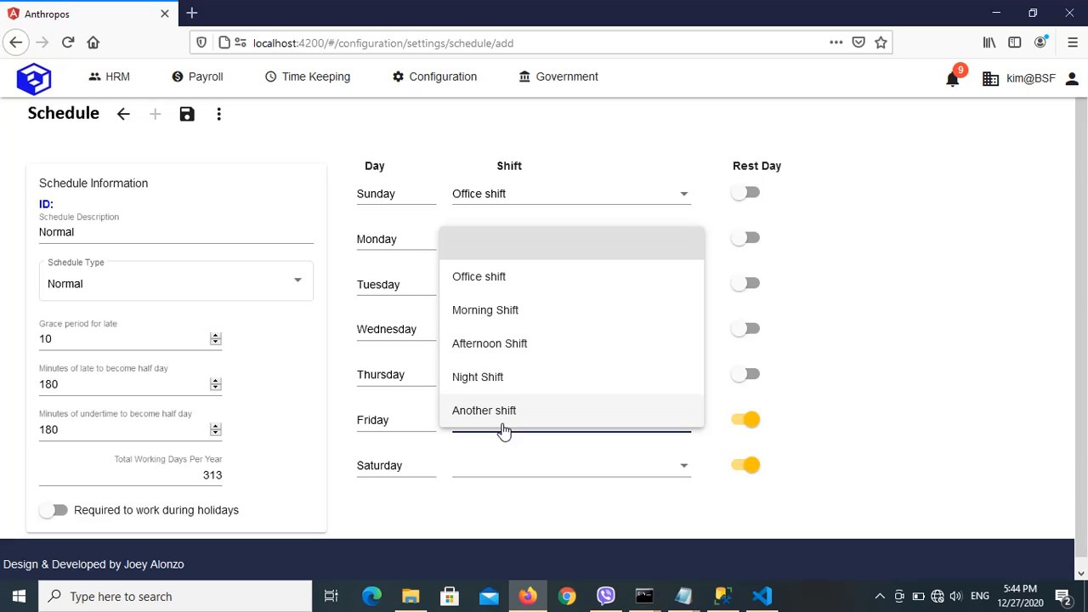
click(507, 276)
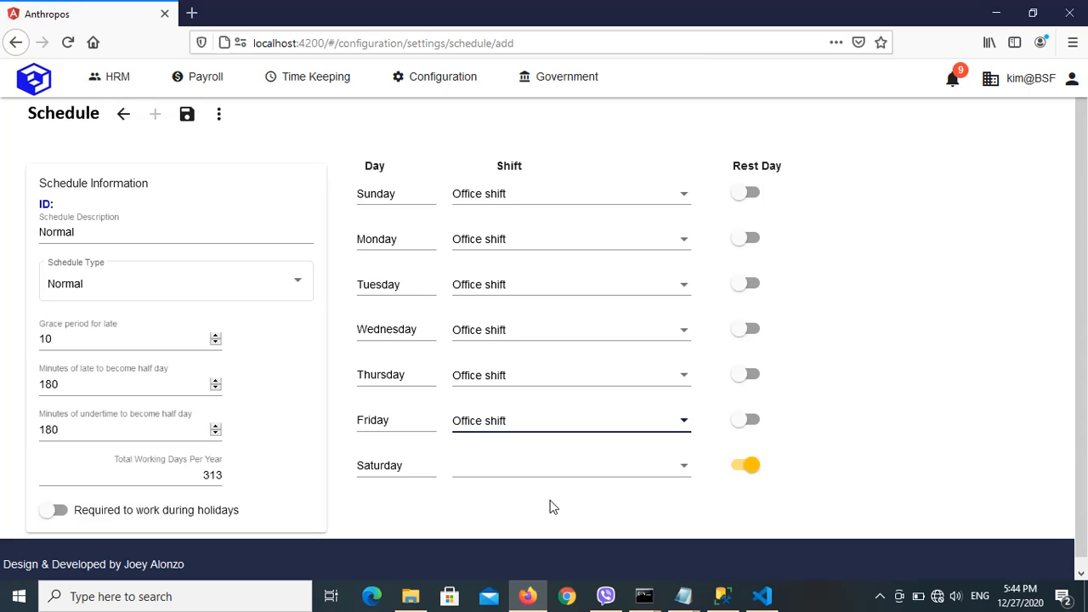
Switch Friday to a rest day and back to a working day with the Office shift.
click(748, 420)
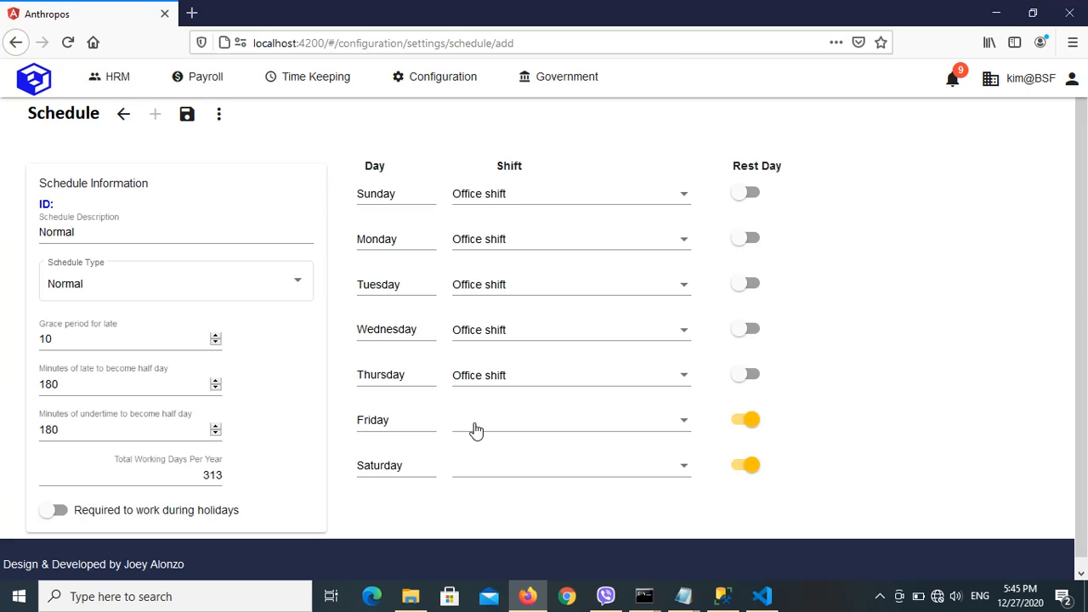
click(679, 427)
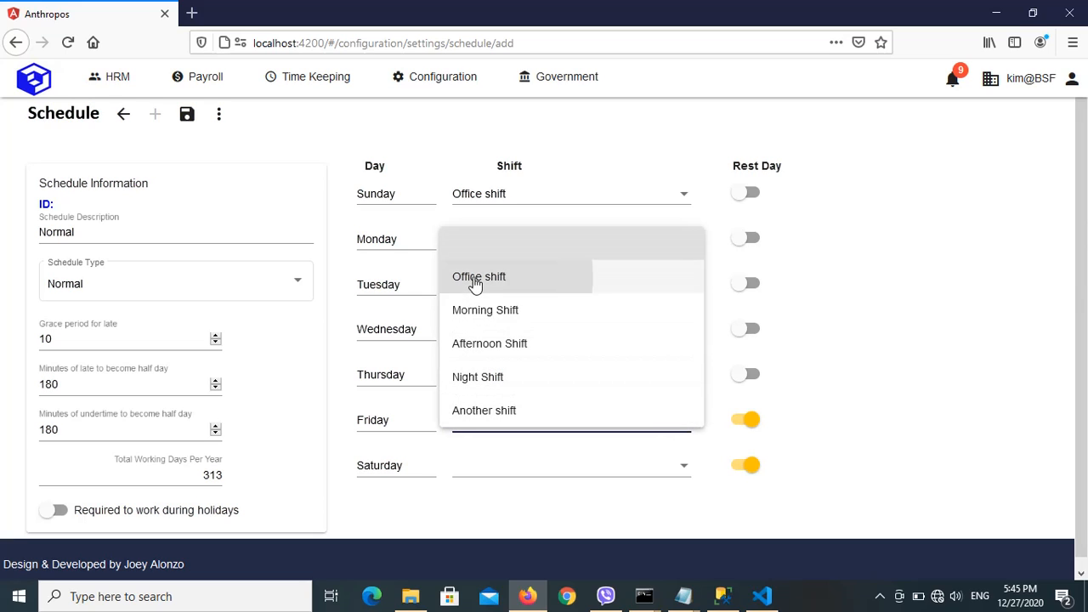
click(475, 283)
click(752, 426)
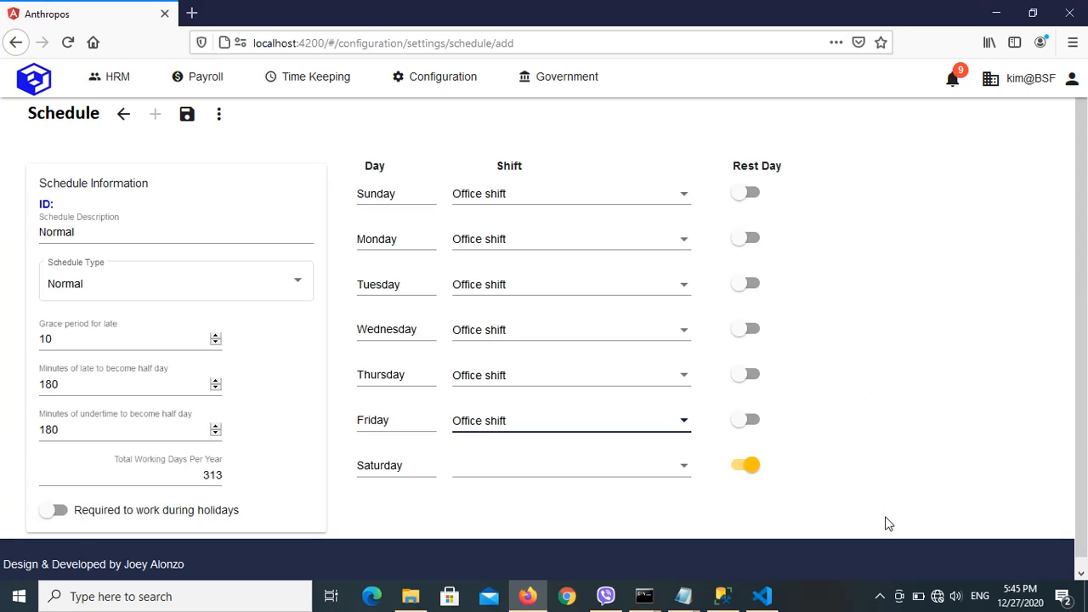
click(880, 597)
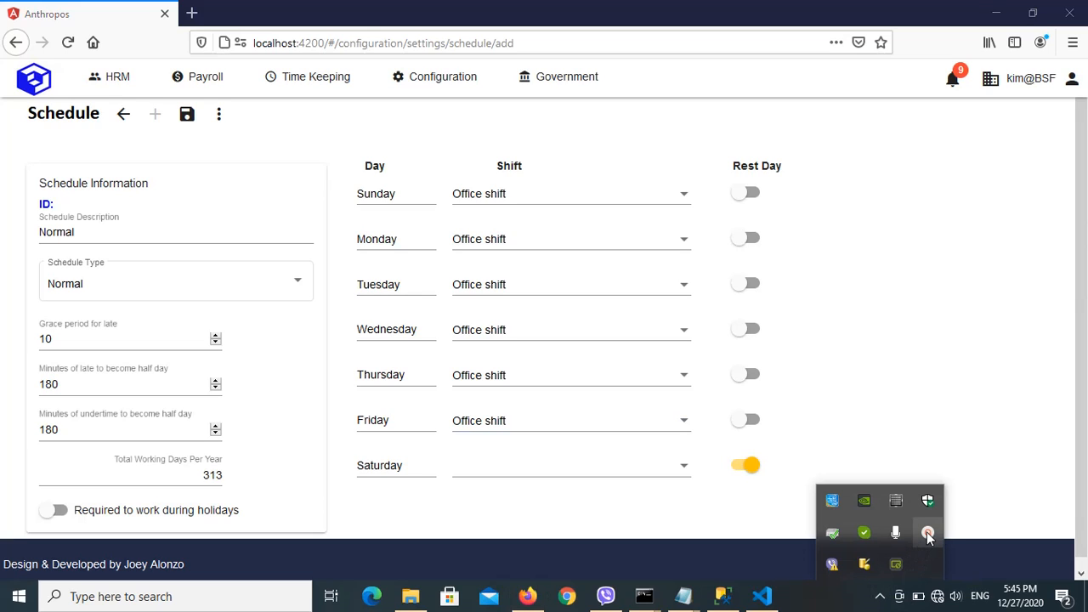